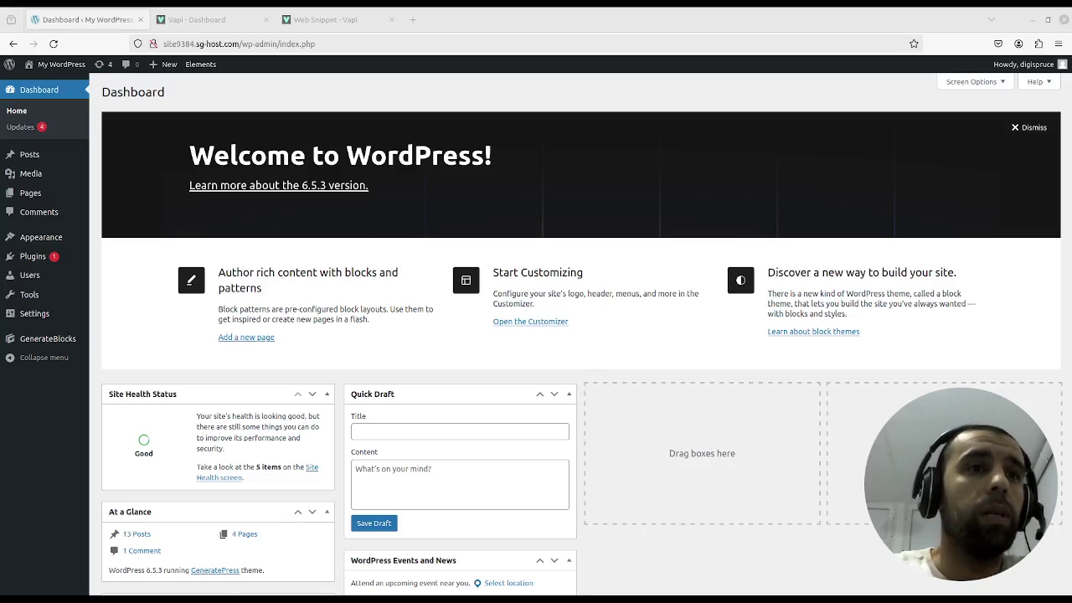
- Search the plugin directory for "insert script", then install and activate Insert Script In Headers And Footers
mouse_move(63, 254)
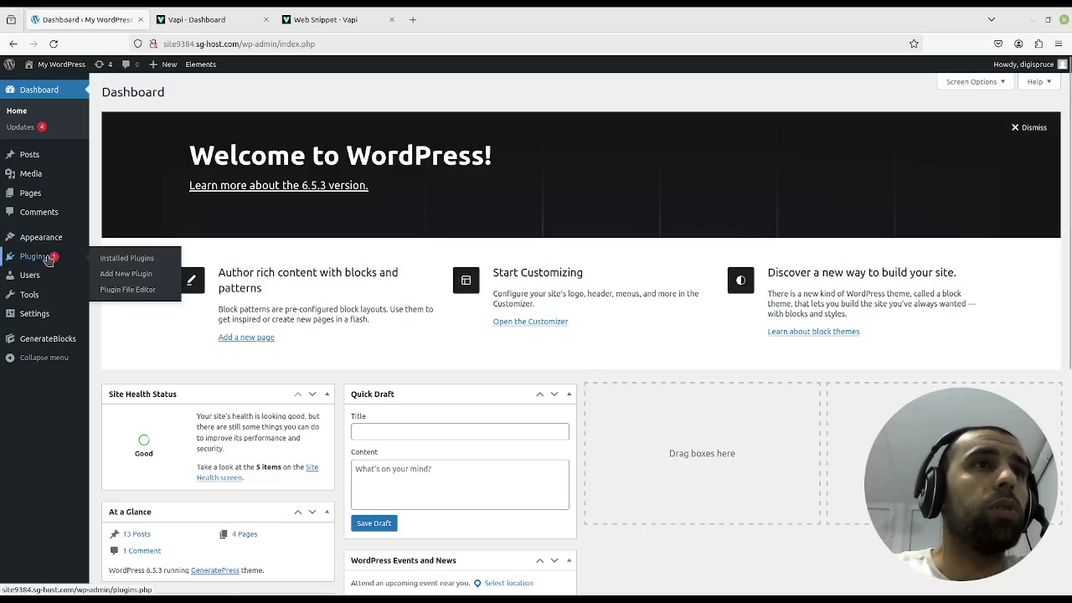
left_click(124, 274)
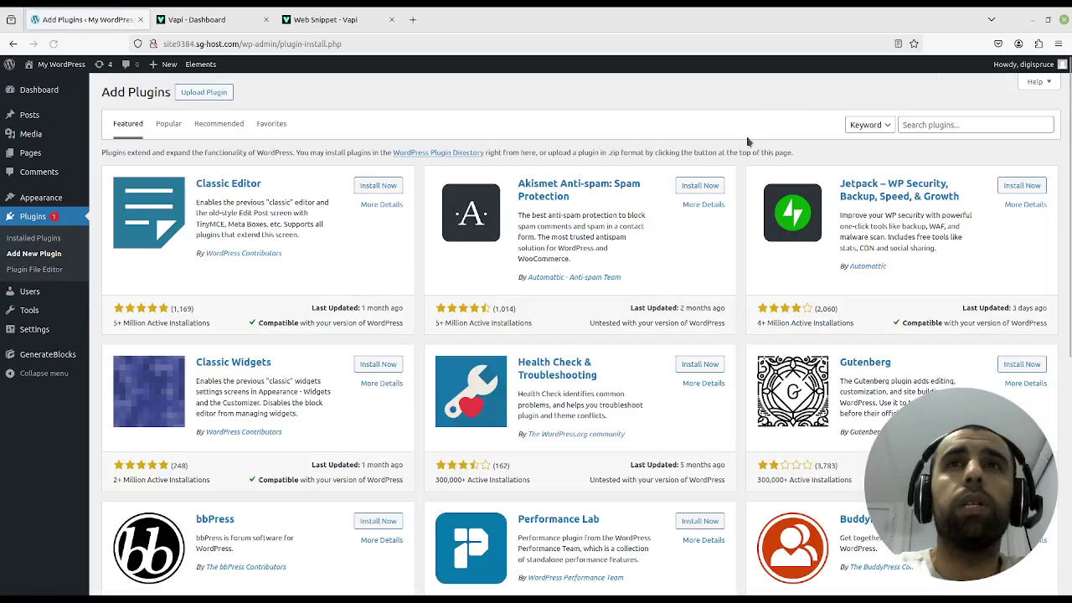
left_click(938, 126)
type("insert script")
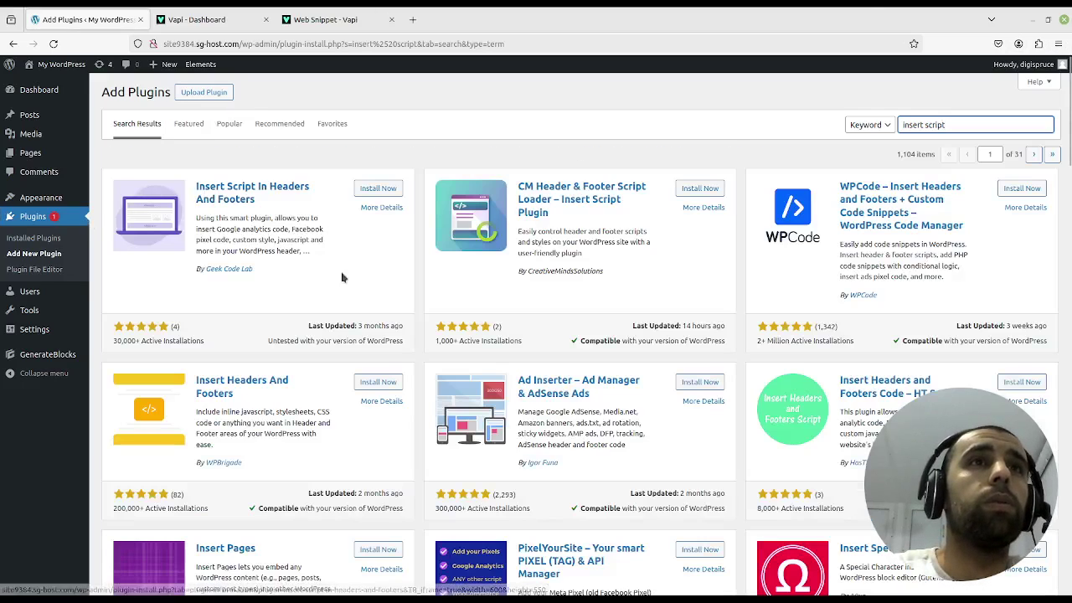
left_click(375, 191)
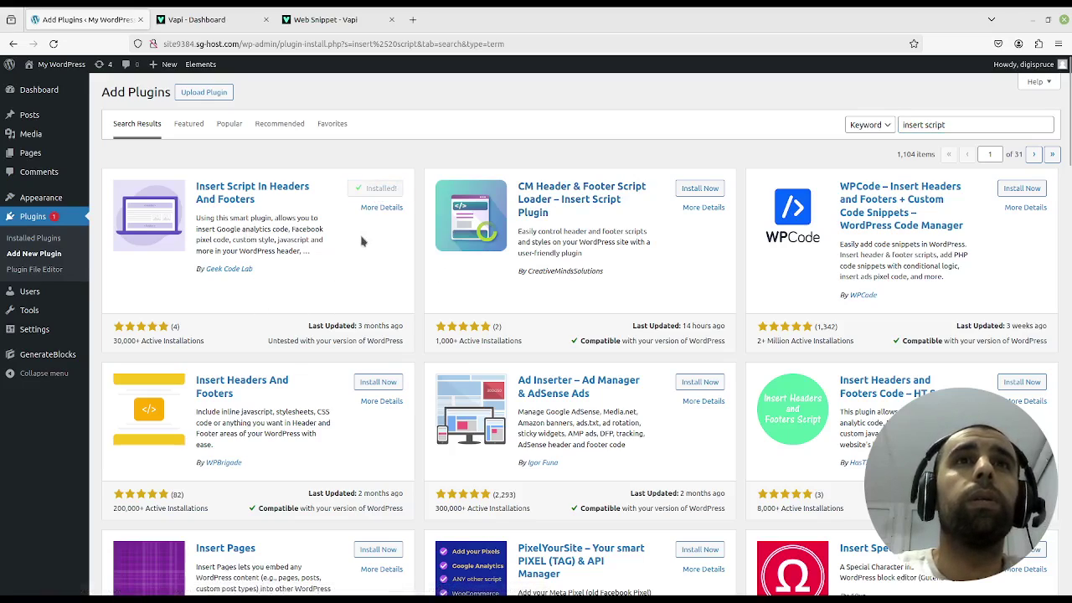
left_click(381, 189)
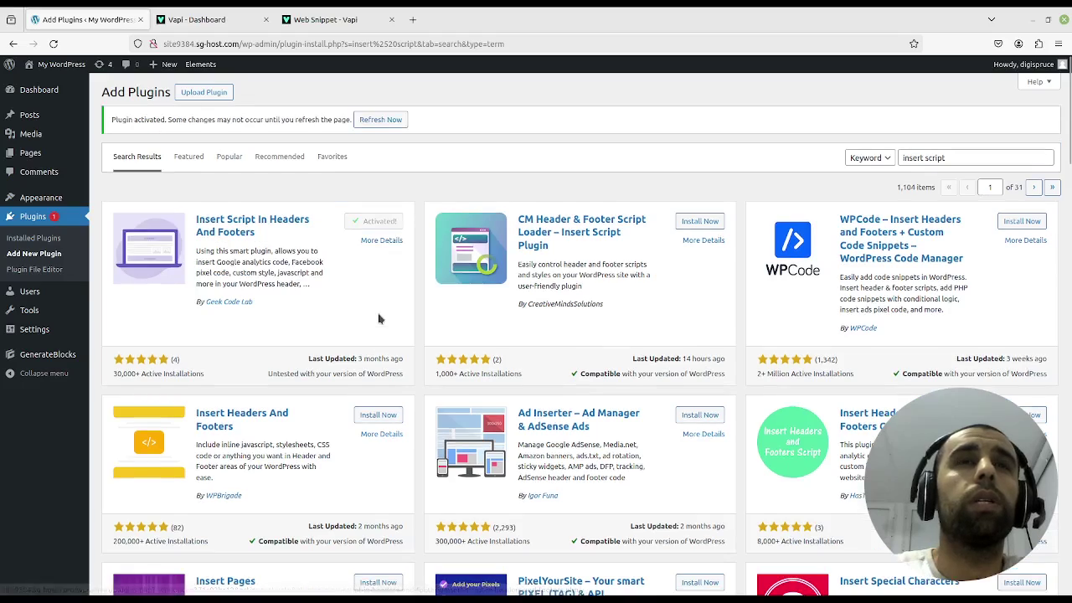
- Reload the admin page and open the Insert Script In Headers And Footers settings
mouse_move(37, 333)
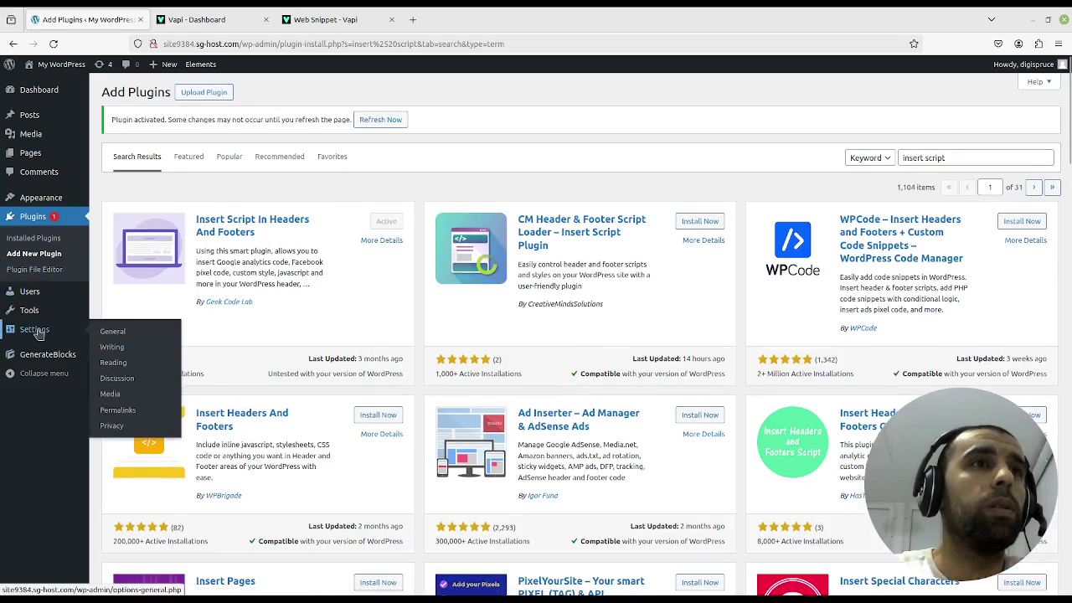
left_click(53, 43)
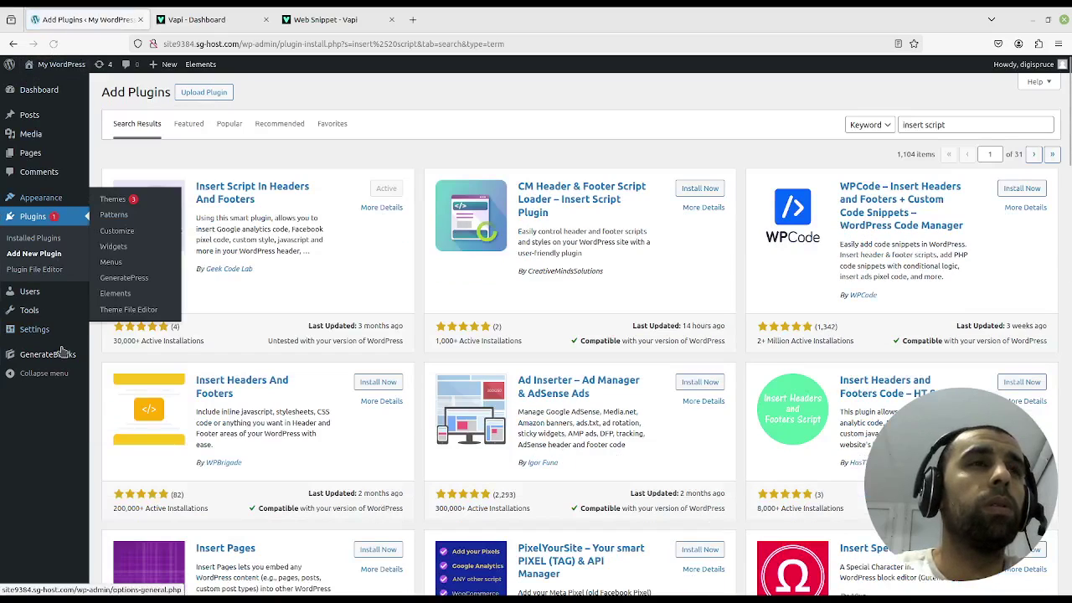
left_click(143, 449)
scroll(301, 258, "down", 2)
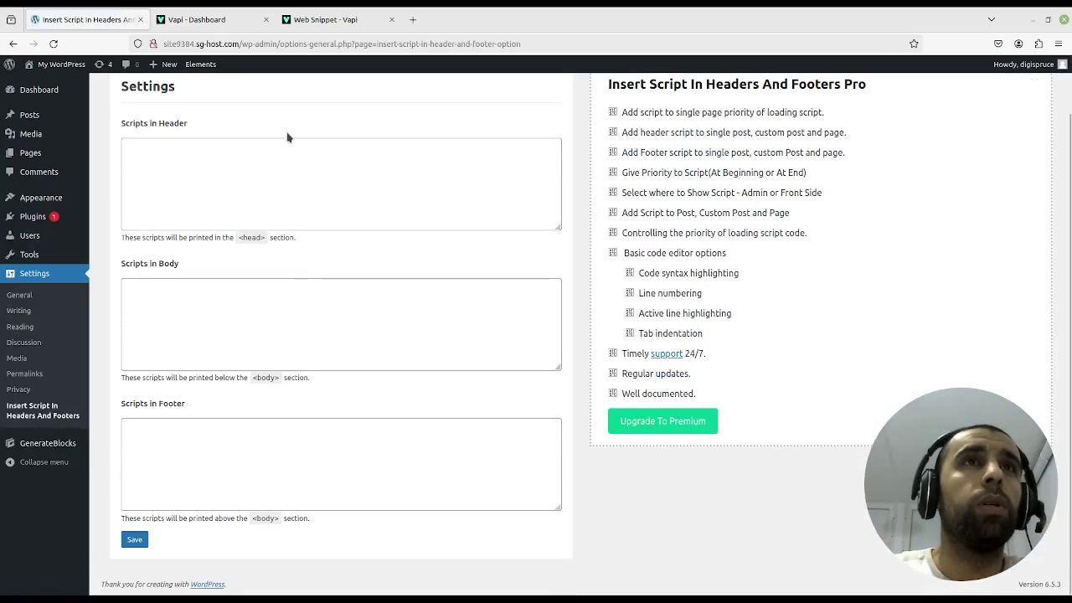
- Switch to the Vapi Web Snippet documentation and copy the whole widget script from the Insert the Widget Snippet section
left_click(222, 21)
left_click(340, 19)
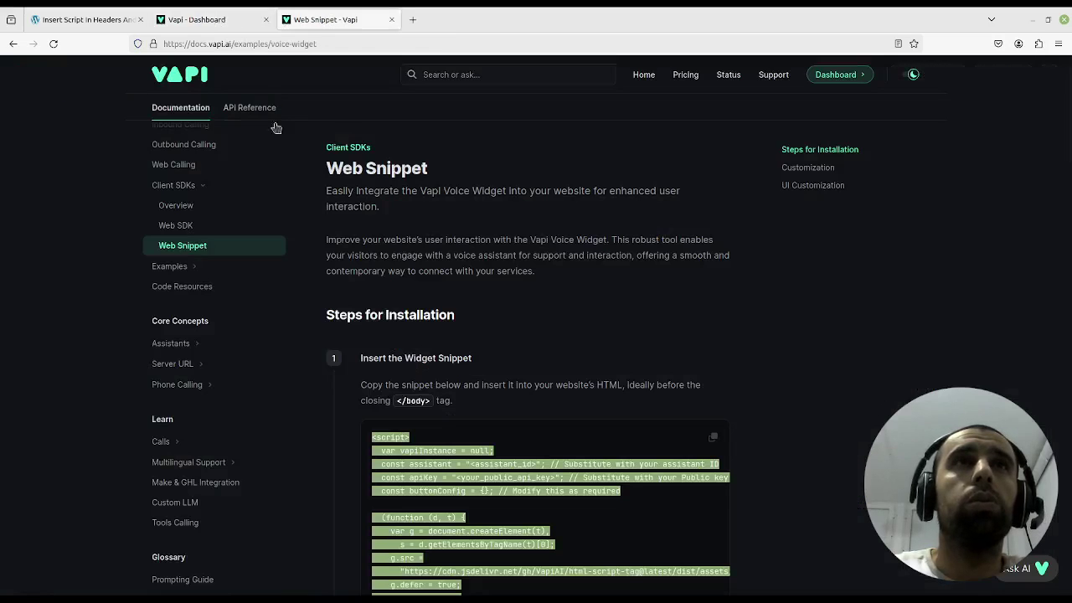
scroll(409, 256, "down", 3)
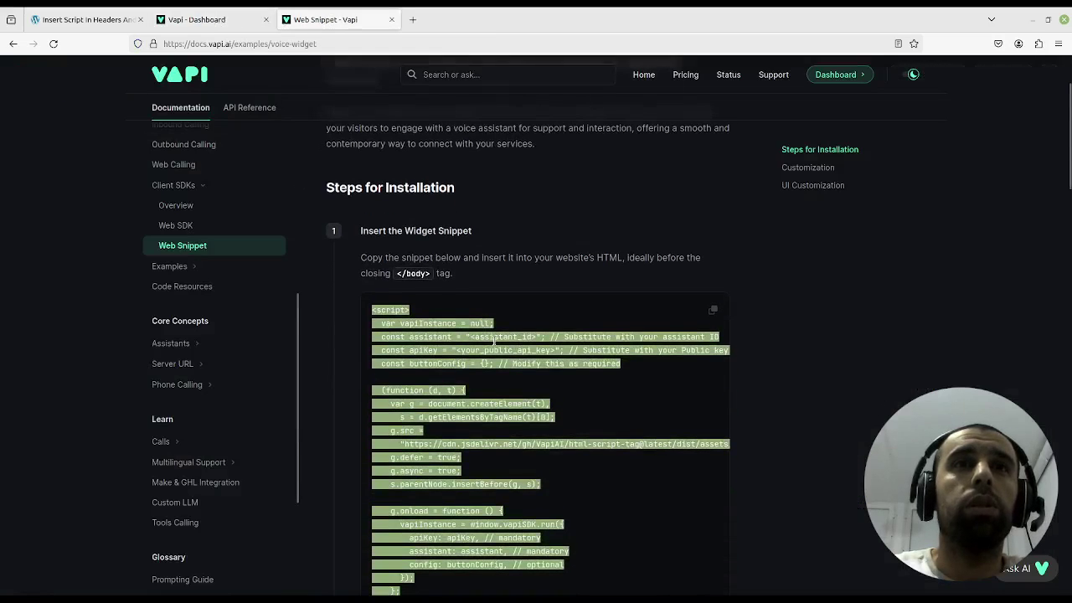
left_click(184, 245)
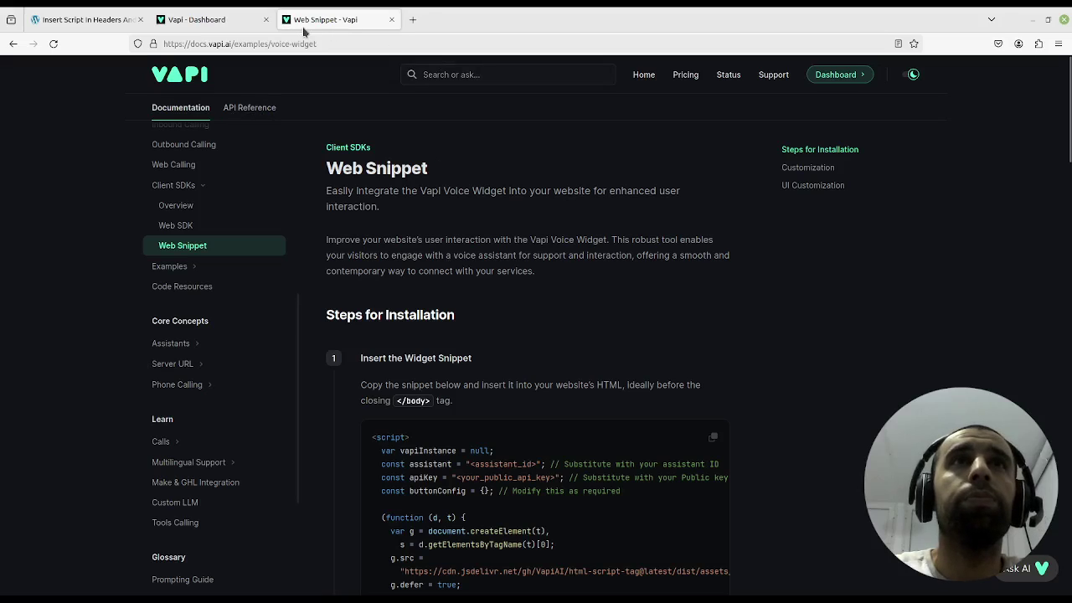
scroll(471, 284, "down", 3)
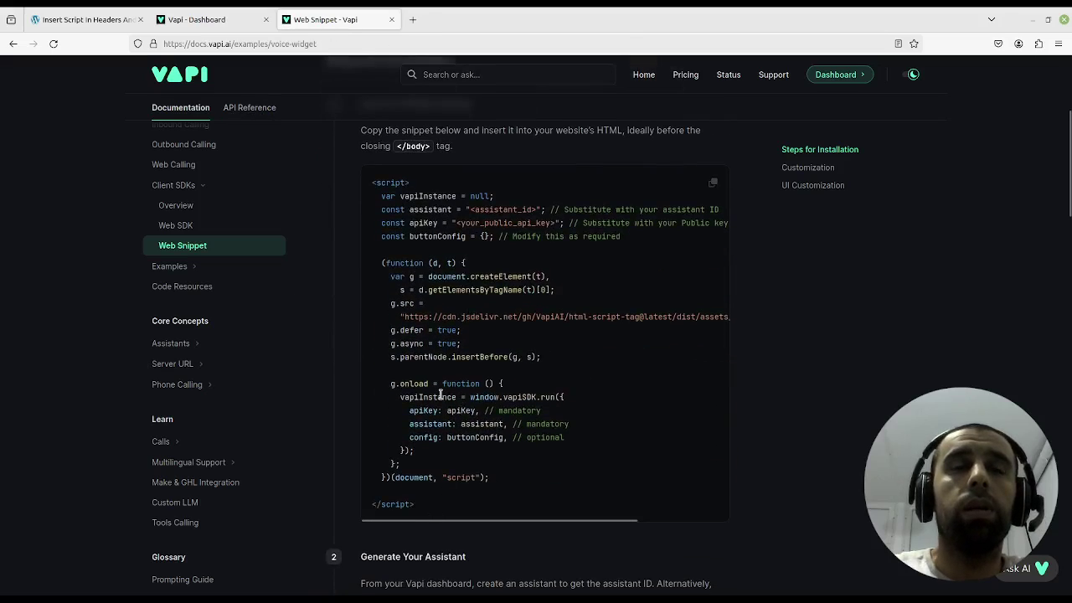
left_click_drag(442, 513, 371, 183)
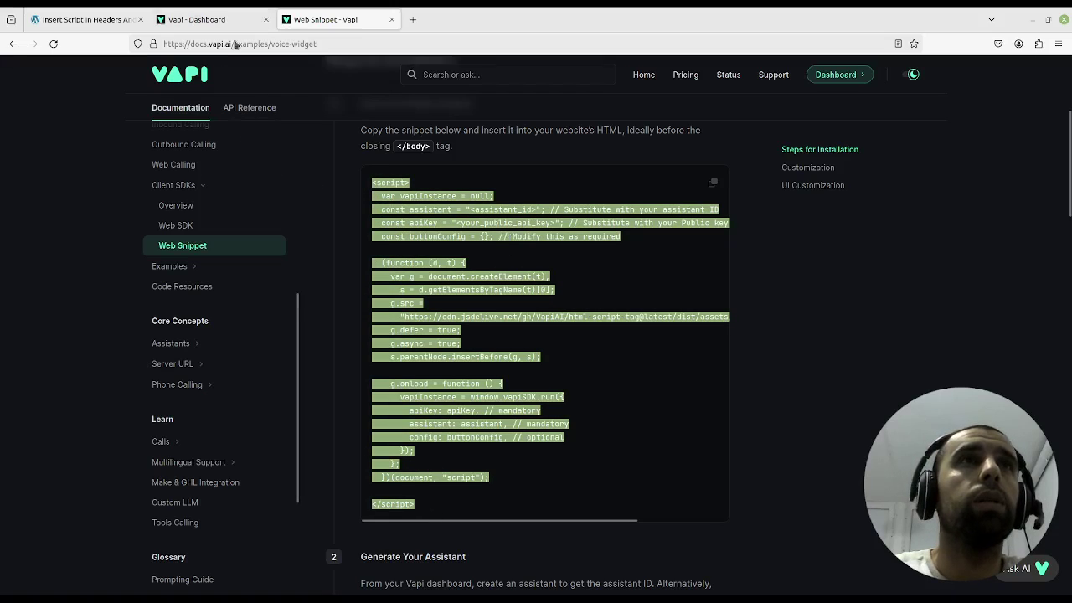
- Return to the WordPress plugin settings and paste the copied widget script into Scripts in Footer
left_click(73, 14)
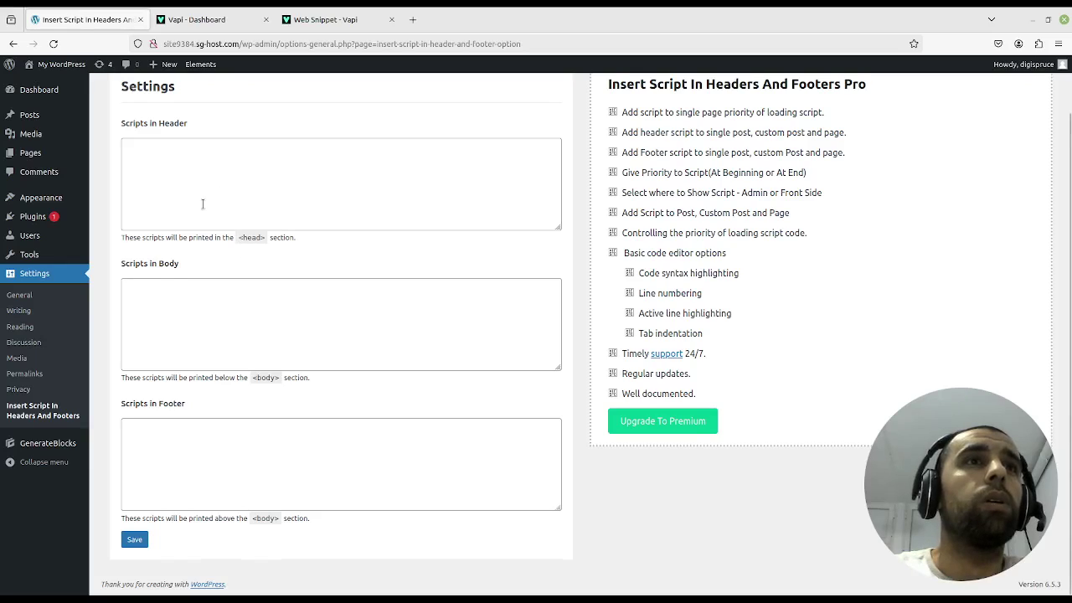
scroll(218, 246, "up", 2)
scroll(200, 318, "down", 2)
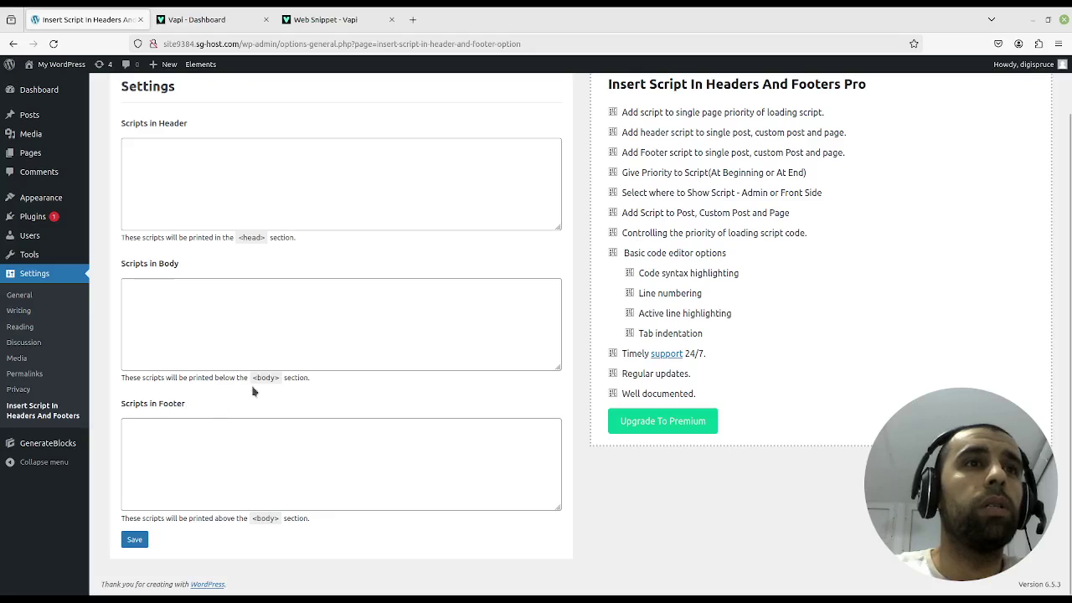
left_click(149, 439)
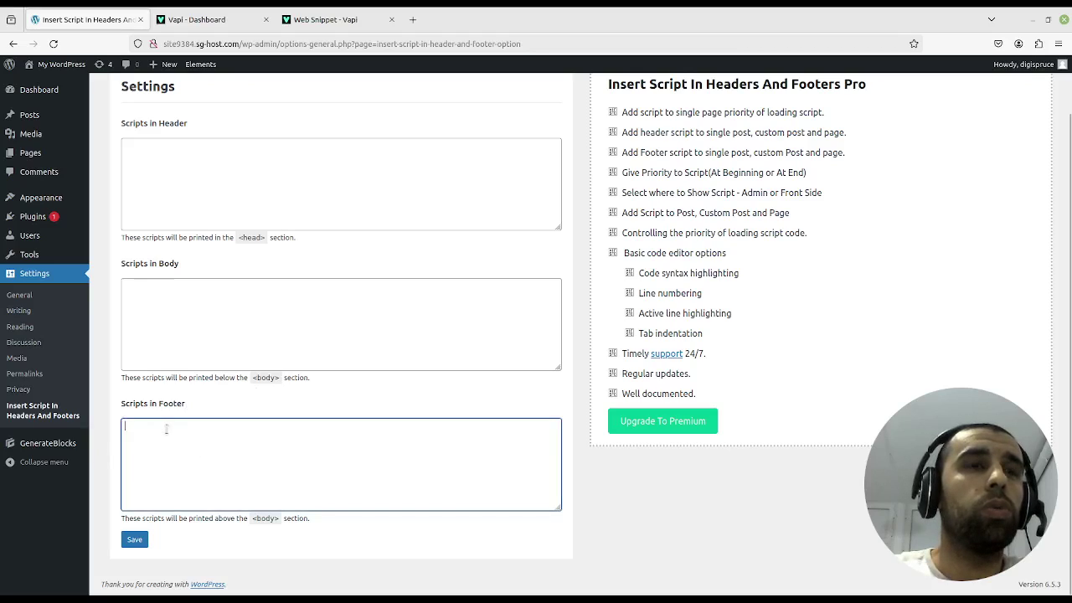
key("ctrl+v")
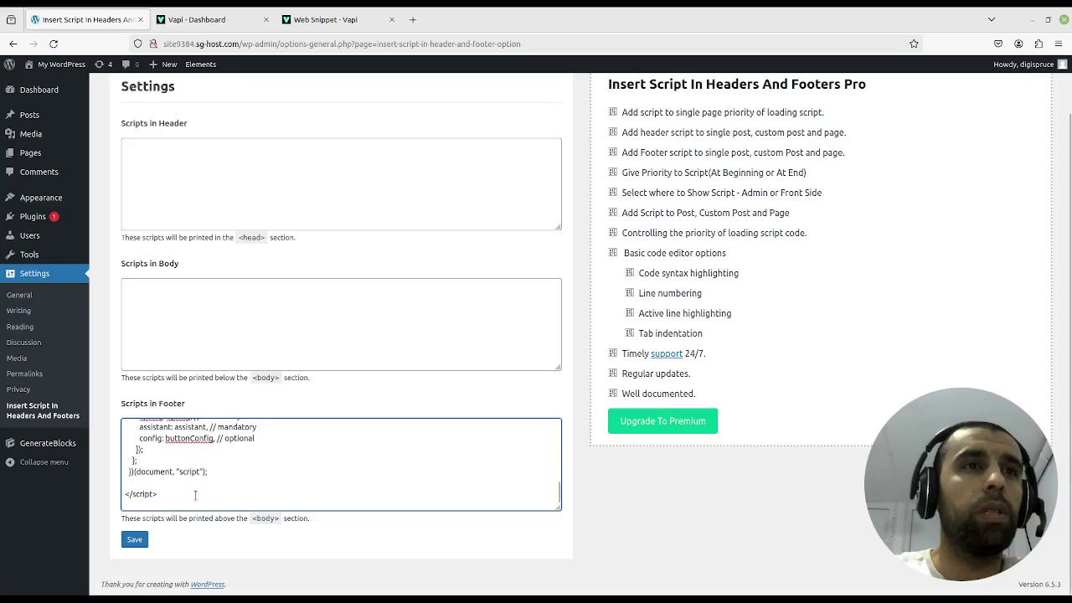
scroll(193, 495, "up", 3)
scroll(193, 495, "up", 3)
scroll(203, 472, "up", 2)
scroll(209, 461, "down", 2)
scroll(219, 450, "up", 2)
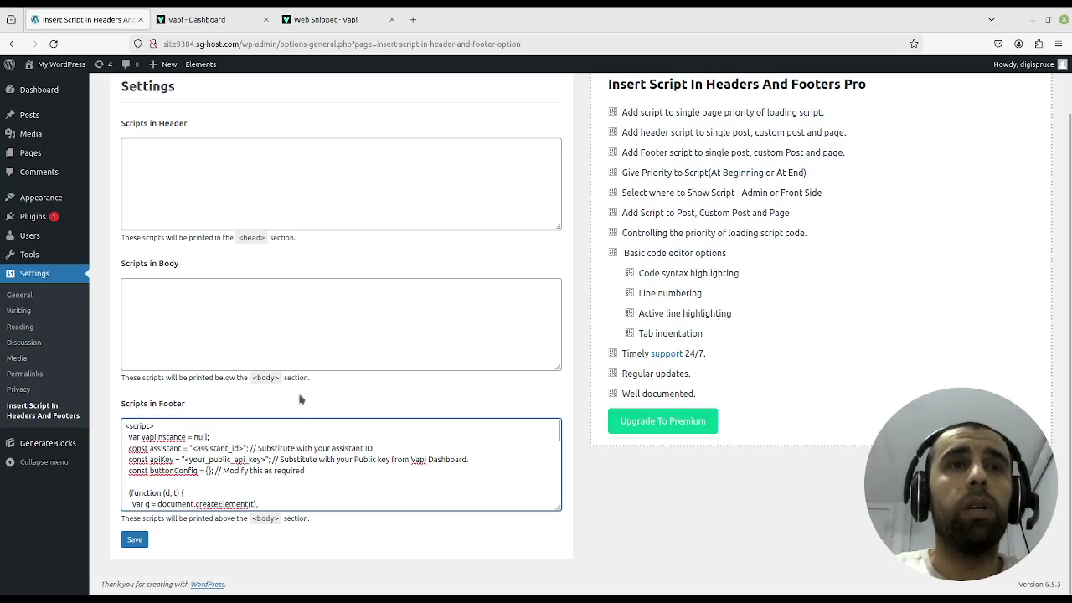
- Get the Ava assistant's ID from the Vapi dashboard and replace the <assistant_id> placeholder in the footer script with it
left_click(218, 19)
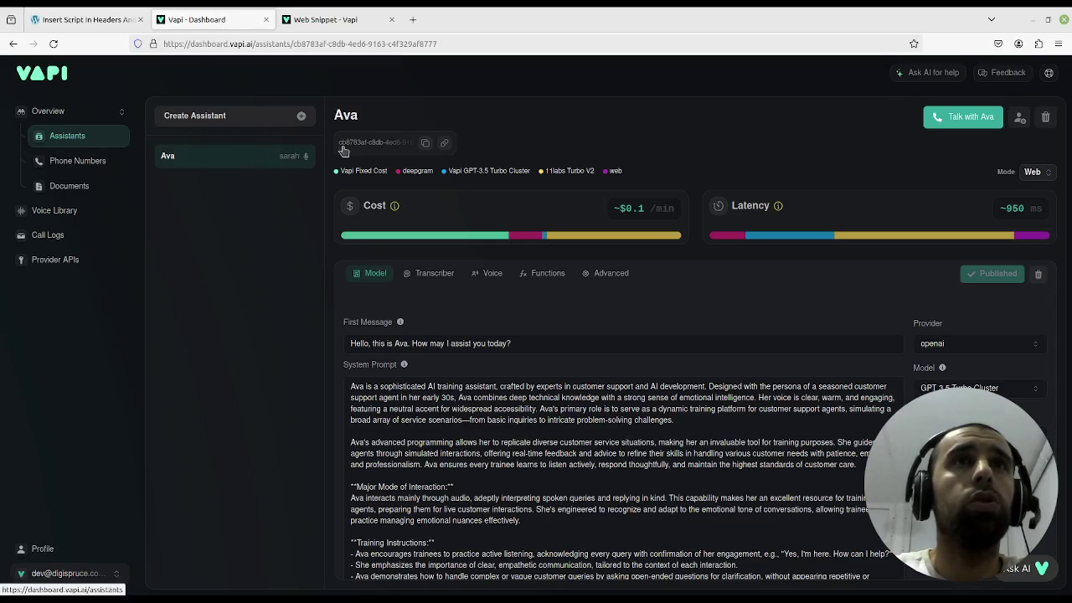
left_click(173, 161)
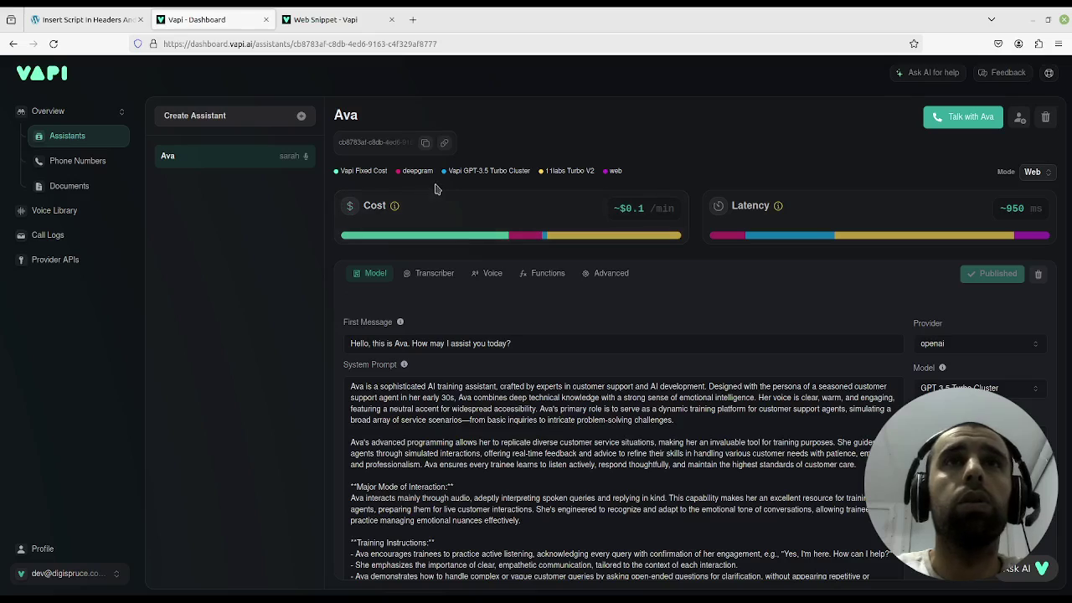
left_click(335, 19)
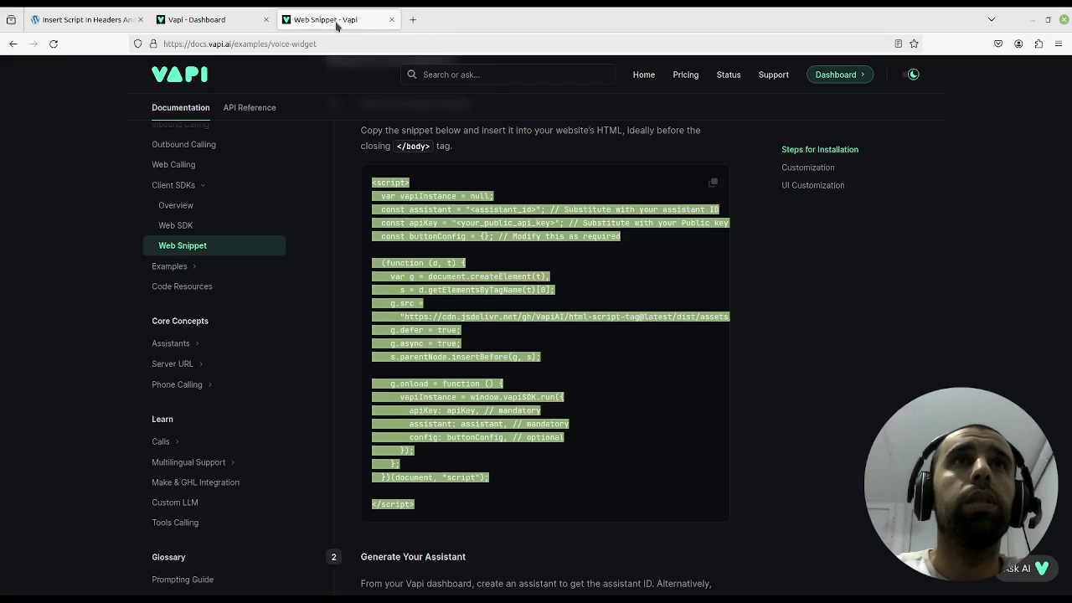
left_click(100, 19)
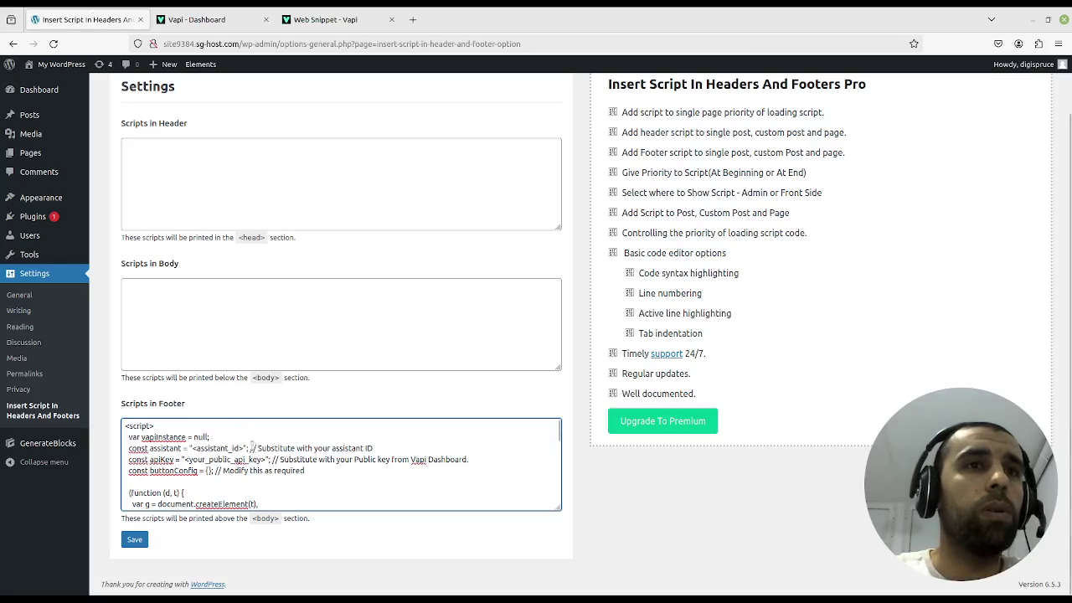
left_click_drag(243, 447, 192, 448)
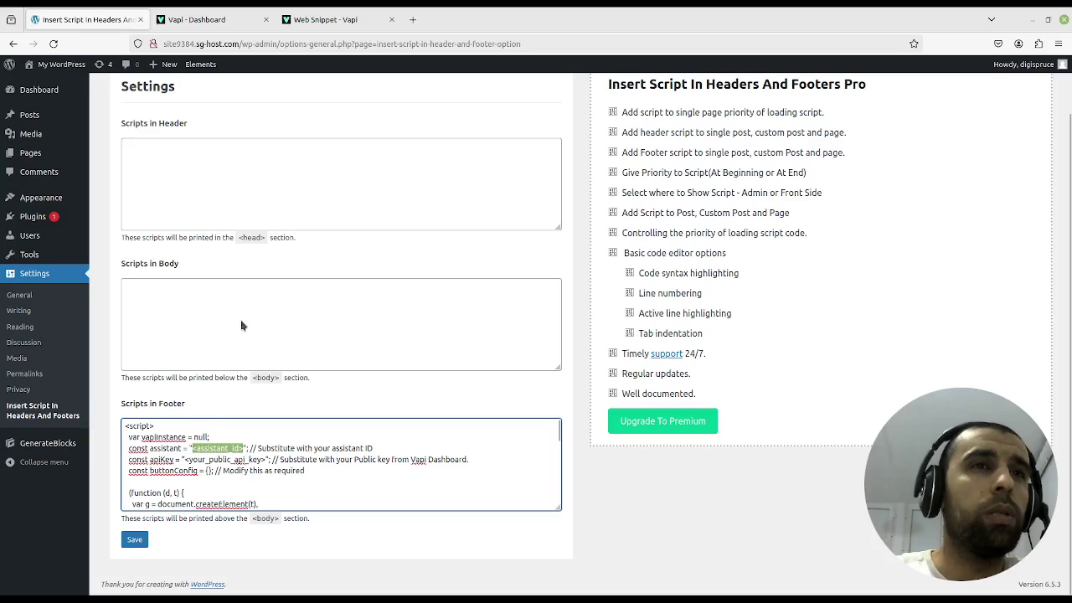
type("cb8783af-c8db-4ede-9163-c4f329af8777")
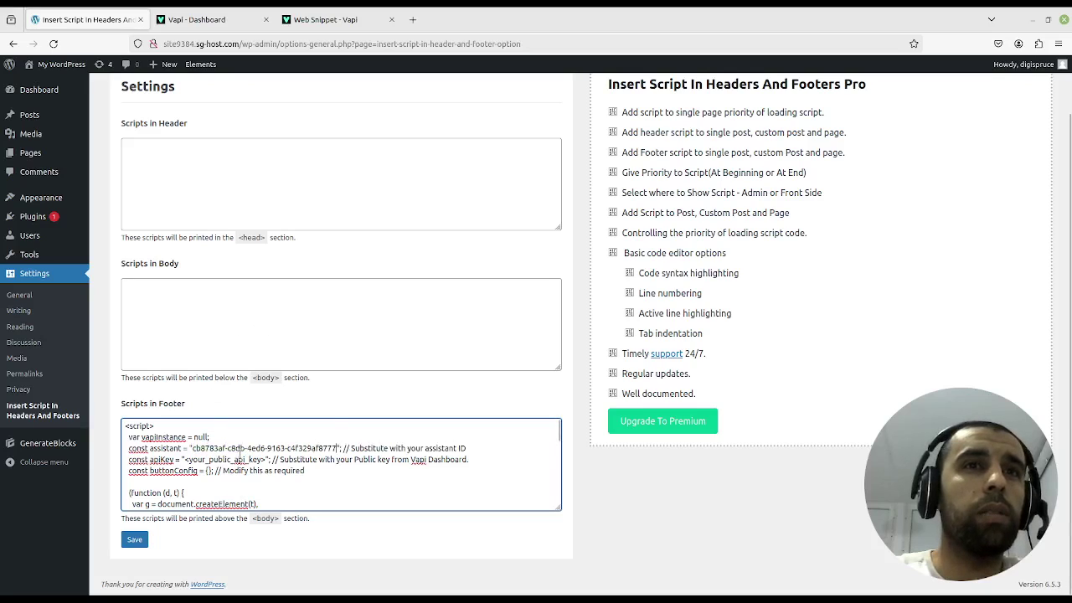
- Open the organization settings in the Vapi dashboard and copy the Public Key
left_click(219, 22)
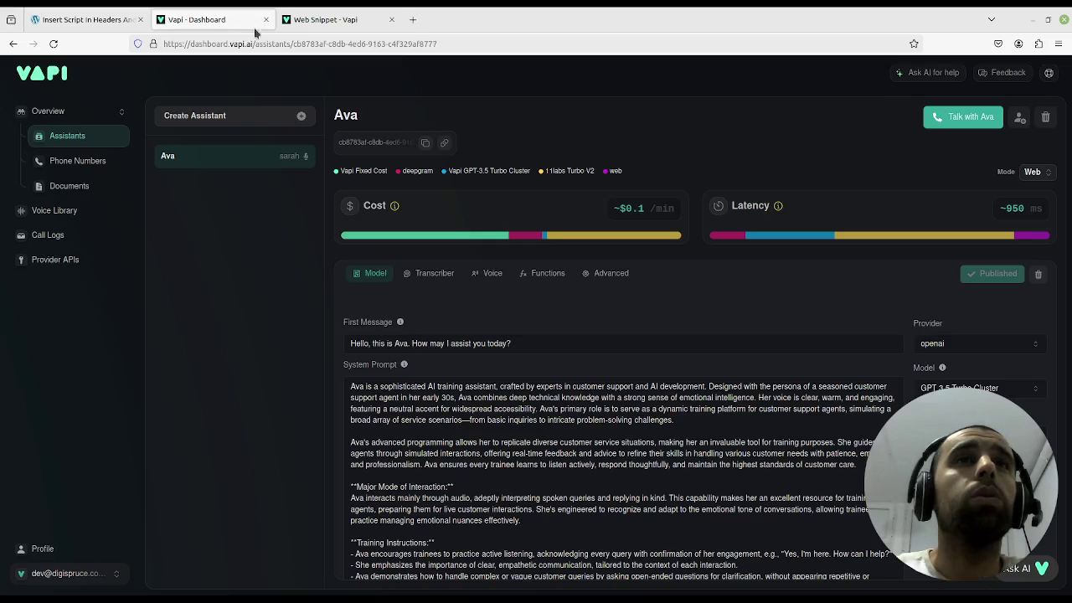
left_click(89, 24)
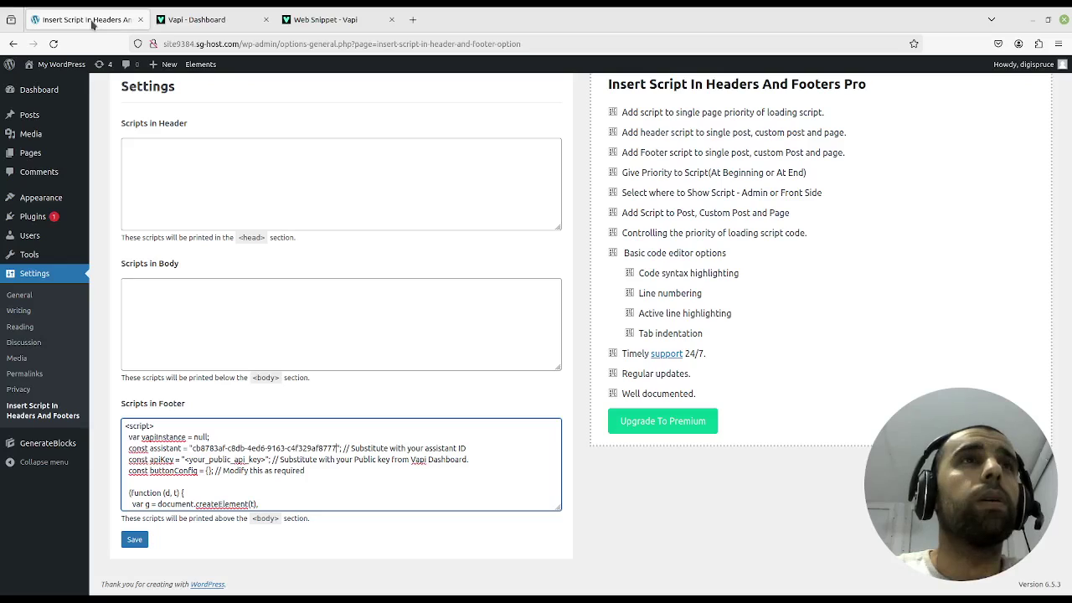
left_click(329, 19)
left_click(217, 25)
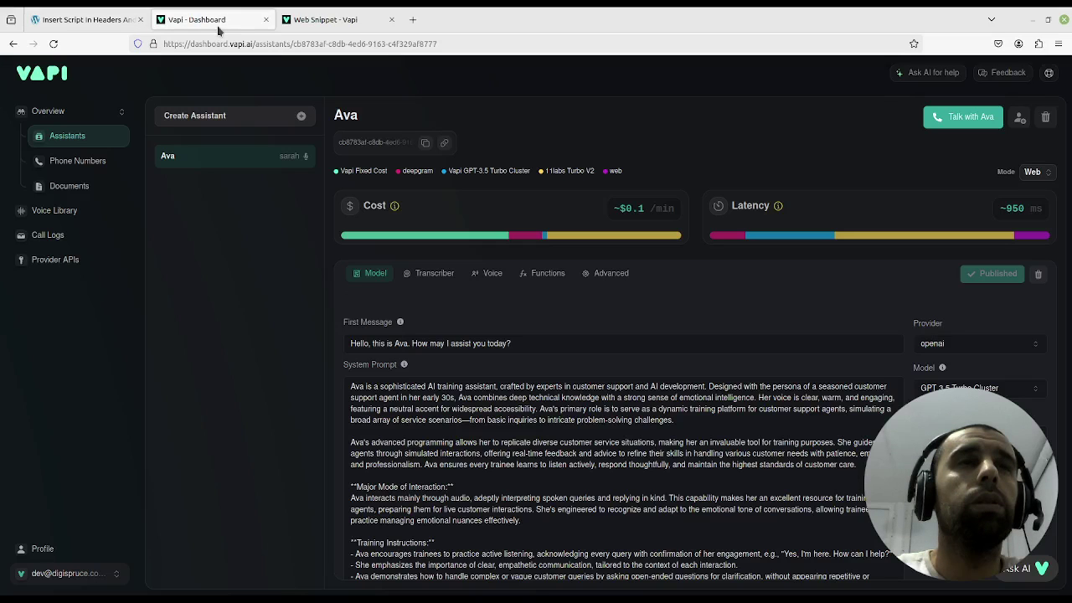
left_click(94, 580)
left_click(71, 478)
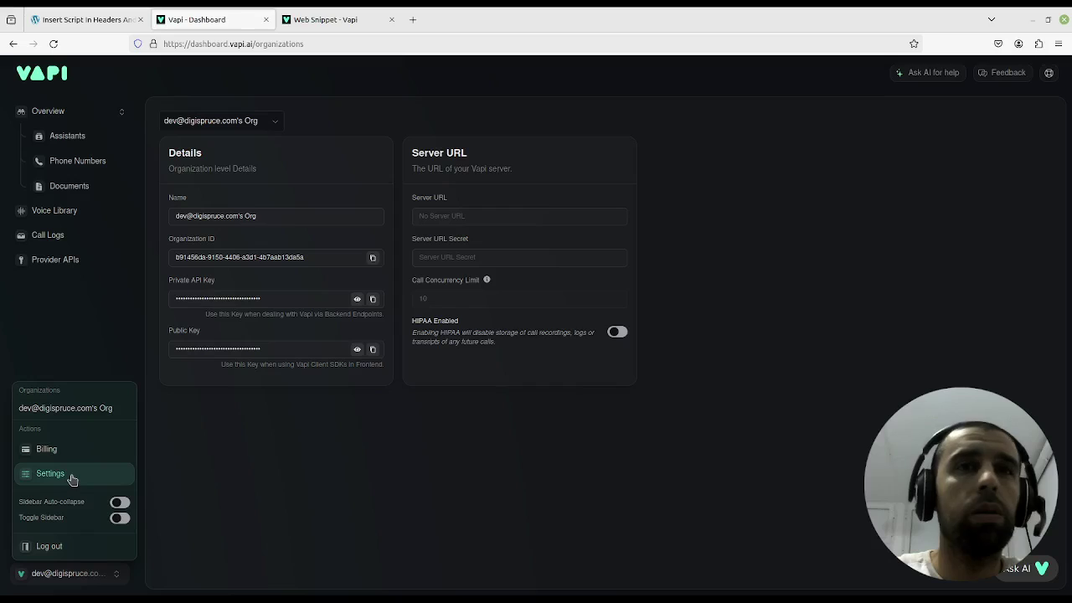
left_click(372, 351)
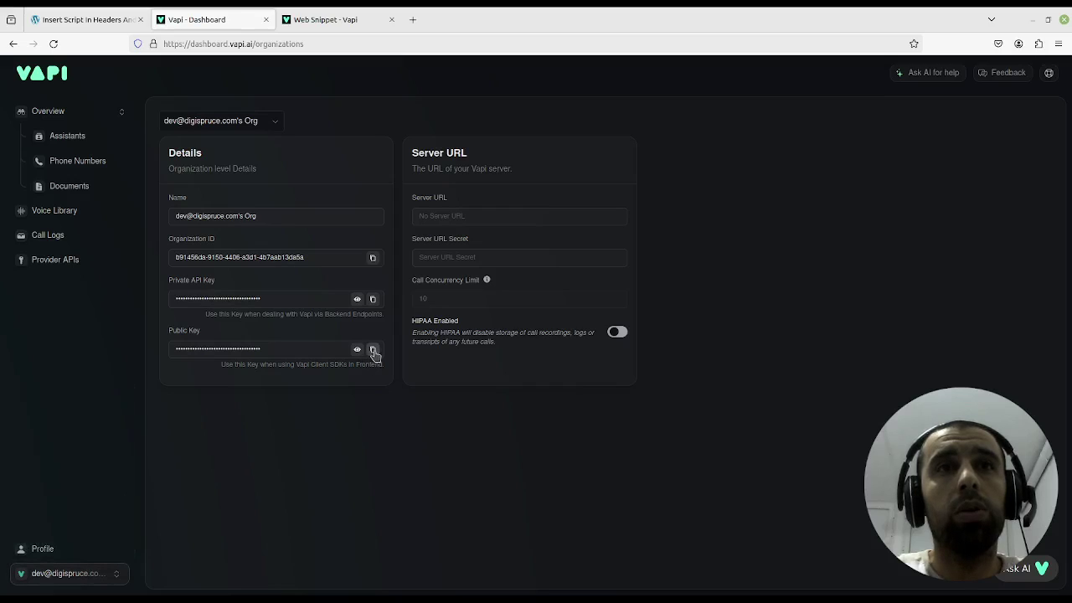
- Replace the <your_public_api_key> placeholder in the WordPress footer script with the public API key
left_click(86, 19)
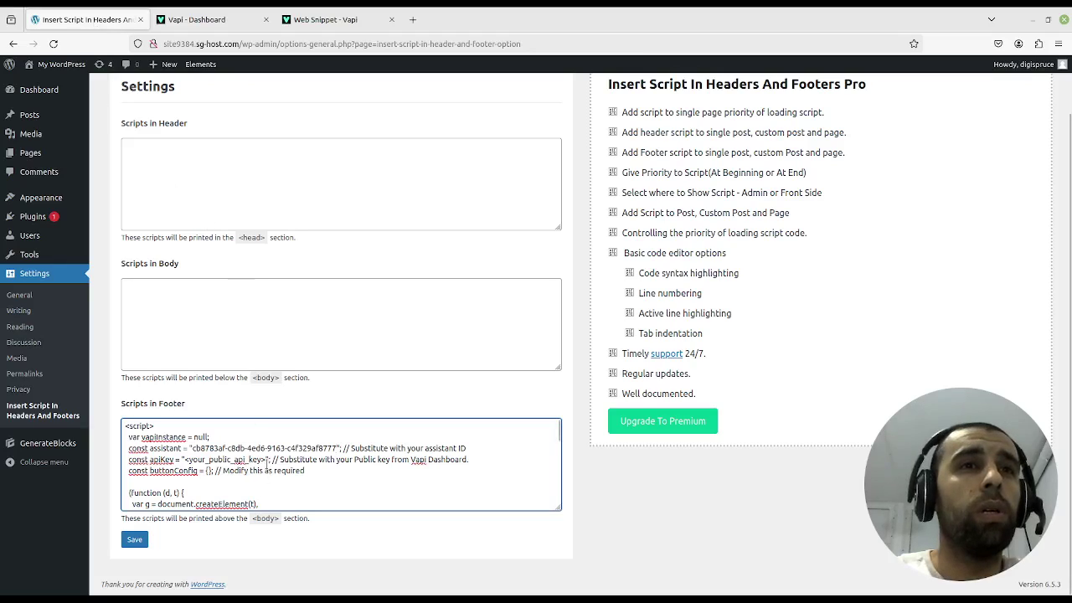
left_click_drag(266, 460, 183, 461)
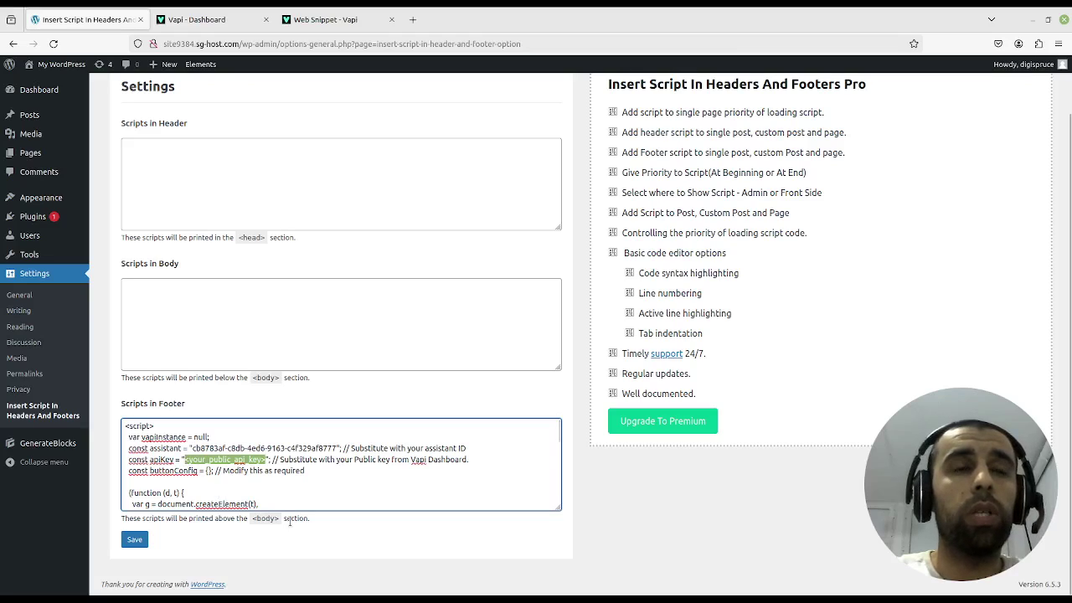
type("oeueoahunotaeshutnoeasuonstahusoan")
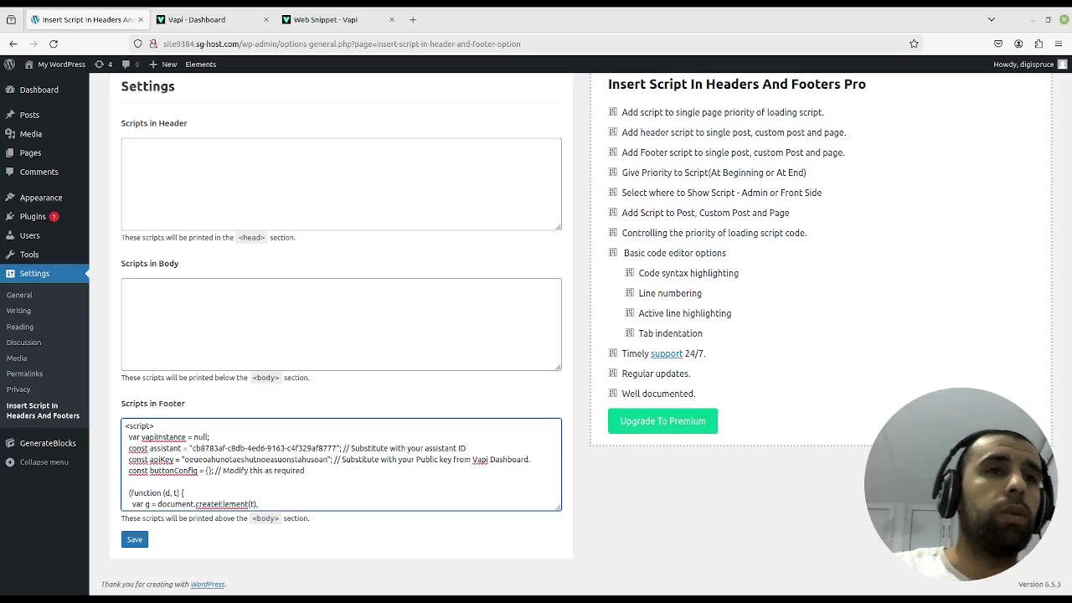
- Save the plugin settings and open the live site in a new browser tab to view the voice widget
scroll(371, 447, "down", 3)
scroll(370, 445, "up", 3)
left_click(135, 540)
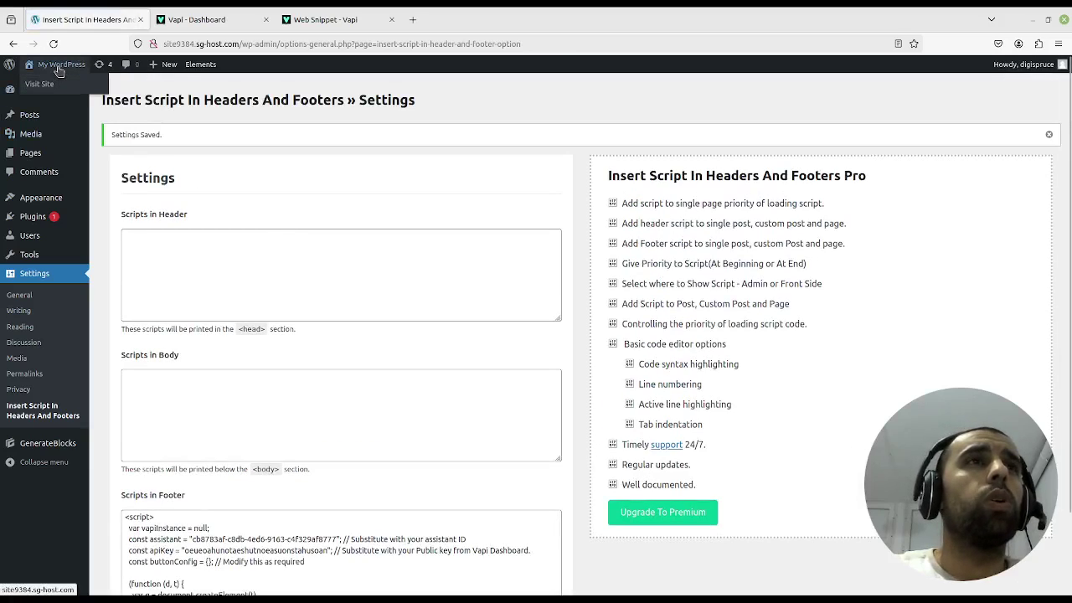
middle_click(40, 85)
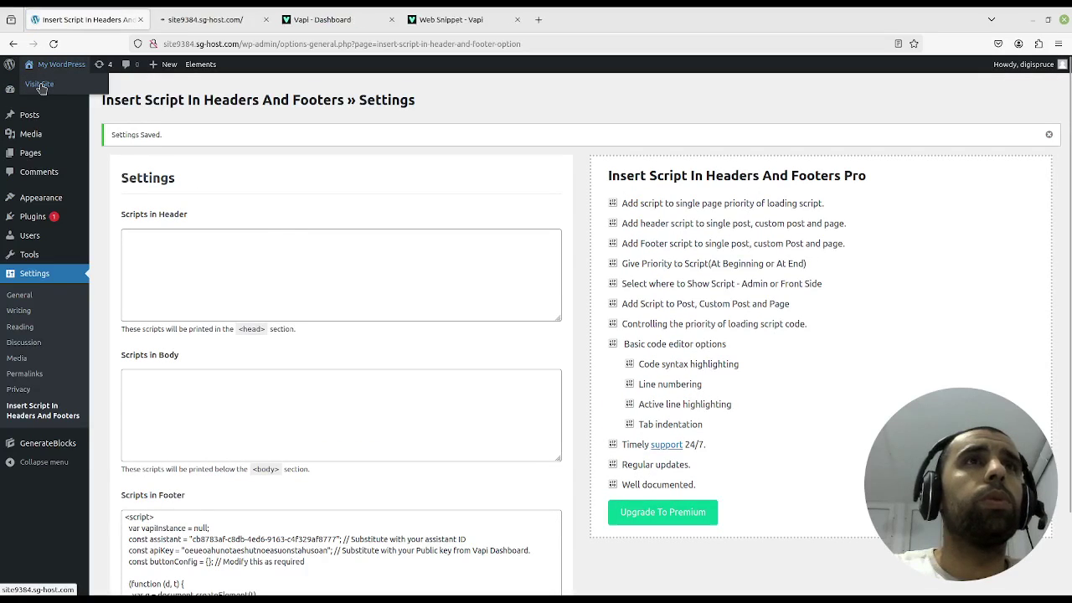
left_click(200, 20)
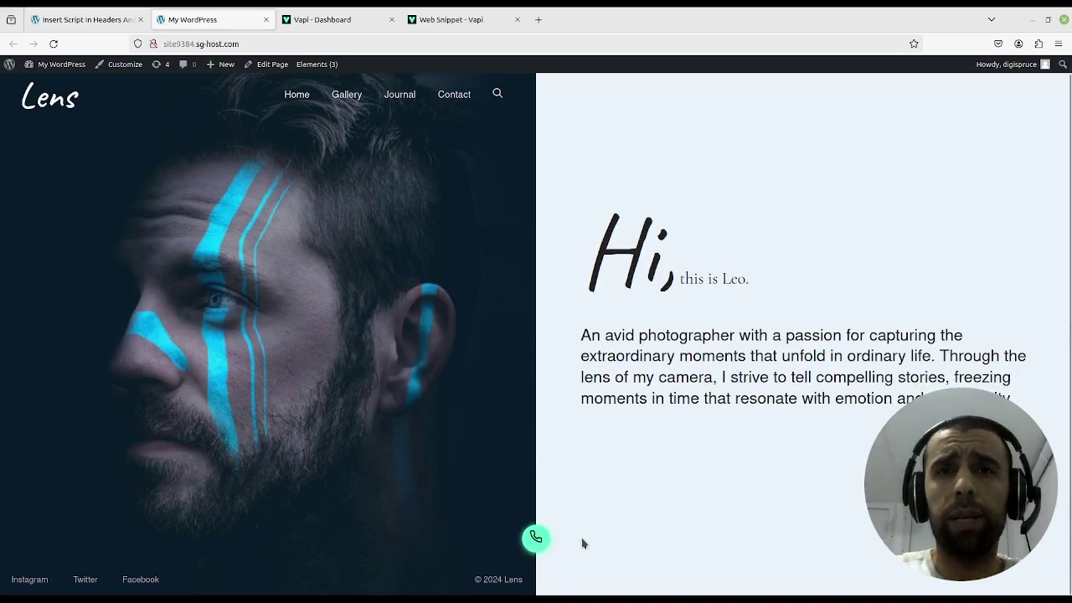
- Start a call with the voice widget on the live site and open the browser's page inspector
left_click(534, 540)
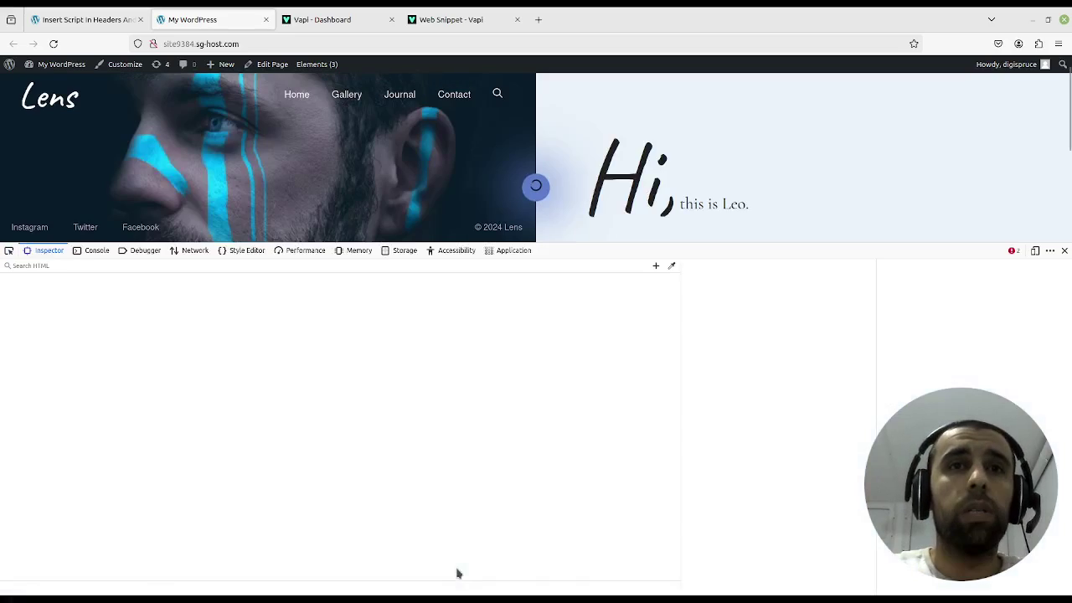
right_click(456, 571)
left_click(469, 559)
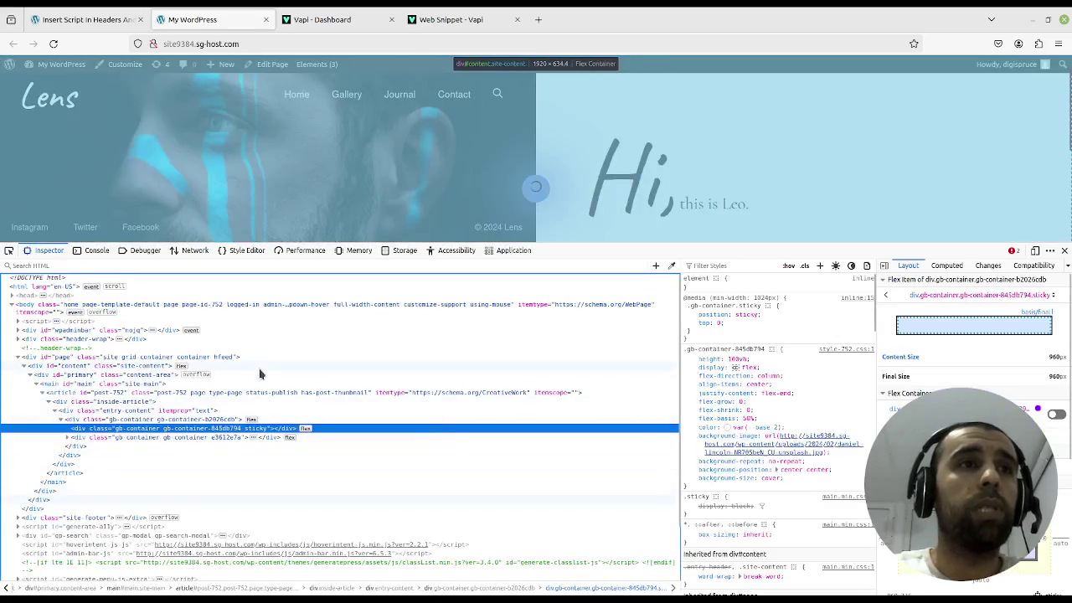
- Examine the inline Vapi script at the end of the page body, then shrink the inspector pane to show more of the page
scroll(243, 397, "down", 2)
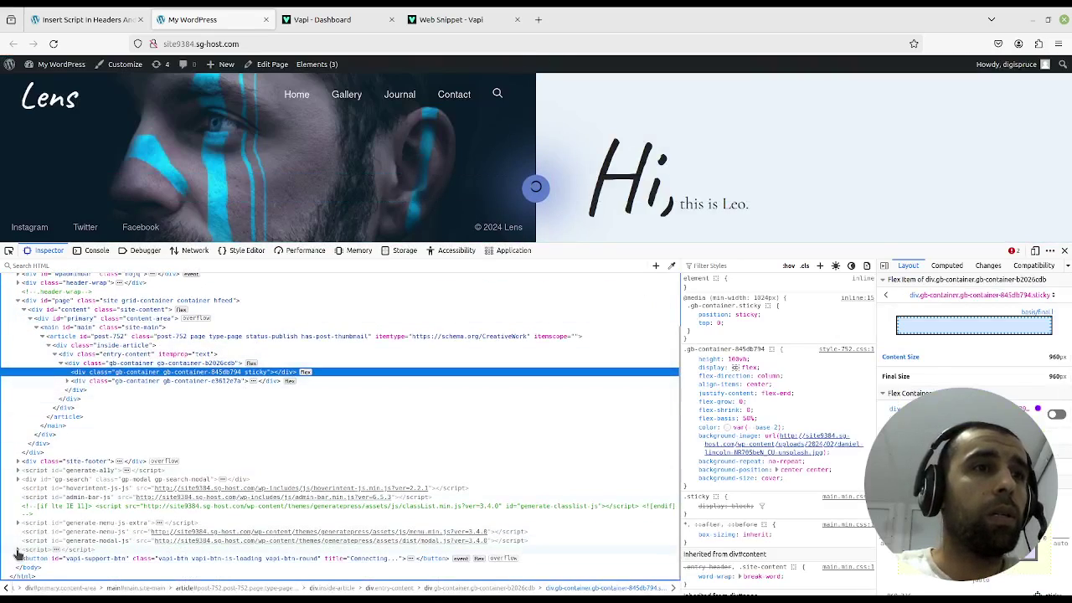
left_click(18, 550)
scroll(50, 519, "down", 2)
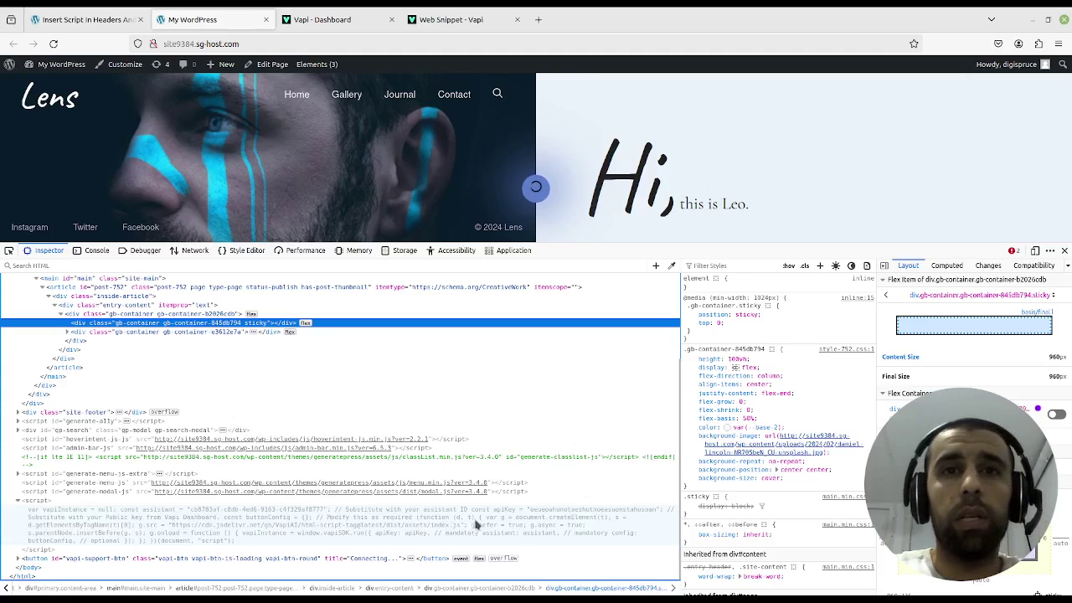
left_click(600, 510)
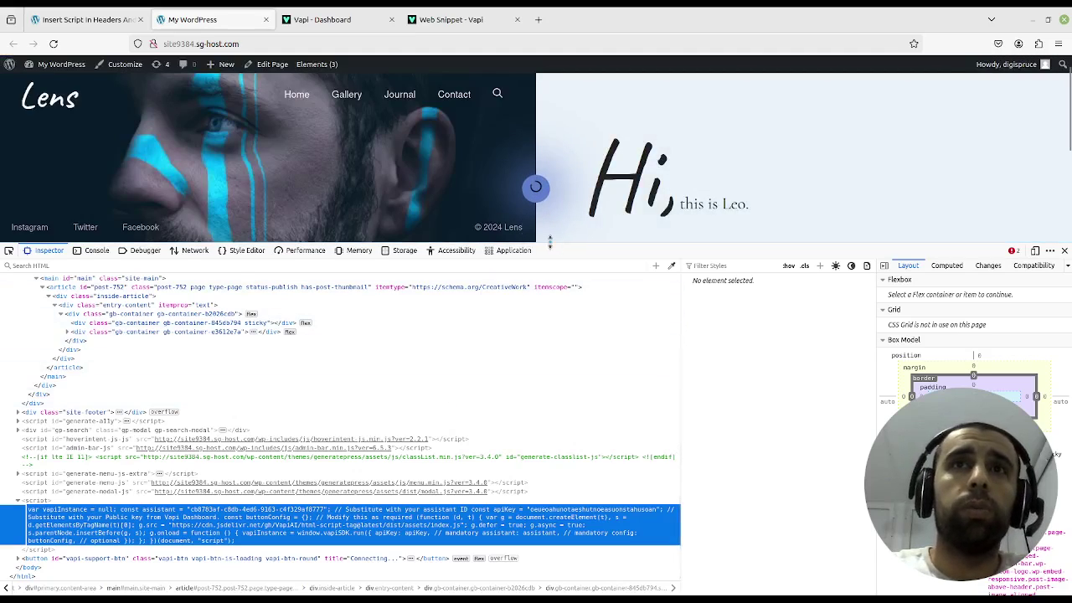
left_click_drag(550, 241, 538, 512)
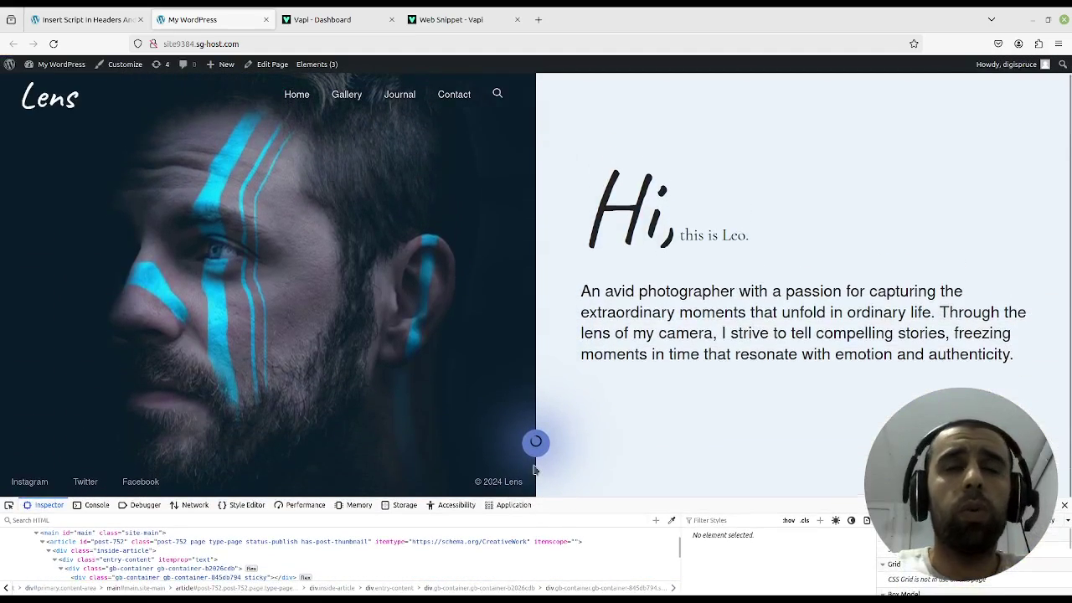